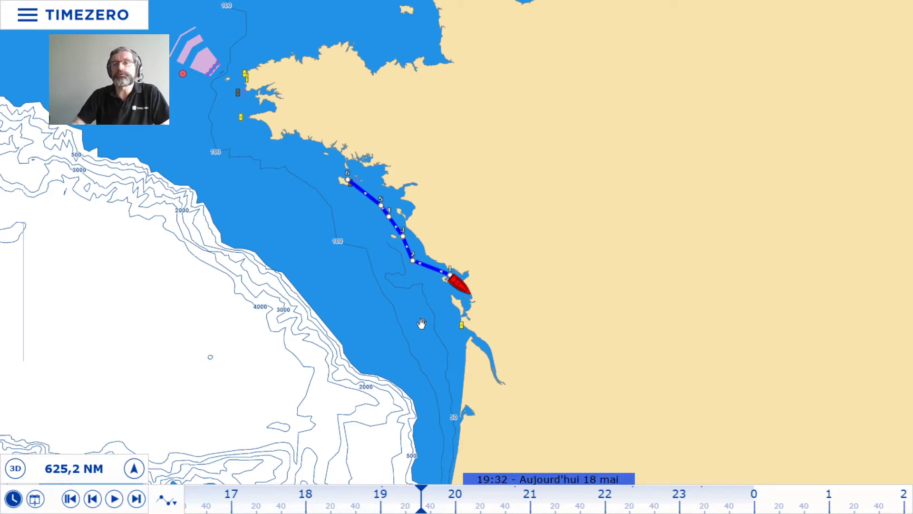
Minimize TIMEZERO and connect the computer to the open Wi-Fi network IRIDIUM-30590 with automatic connection
{"action": "mouse_move", "coordinate": [525, 286]}
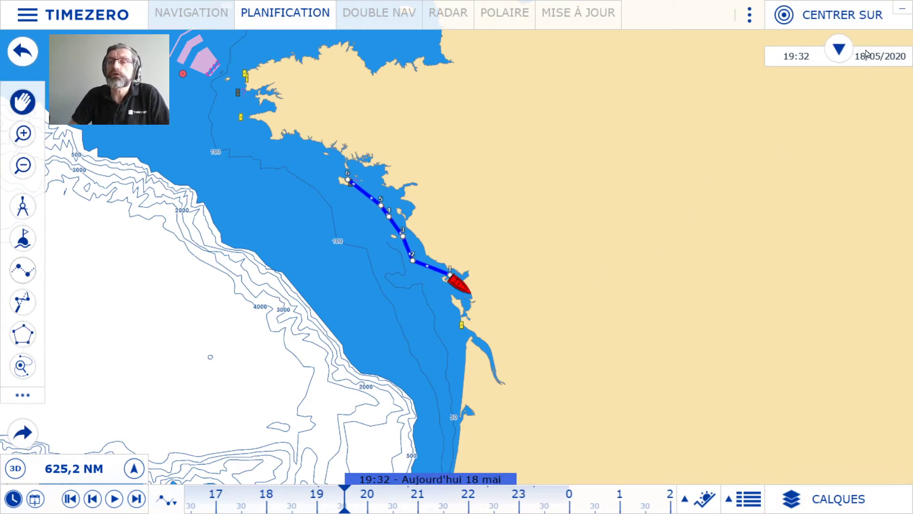
{"action": "left_click", "coordinate": [906, 10]}
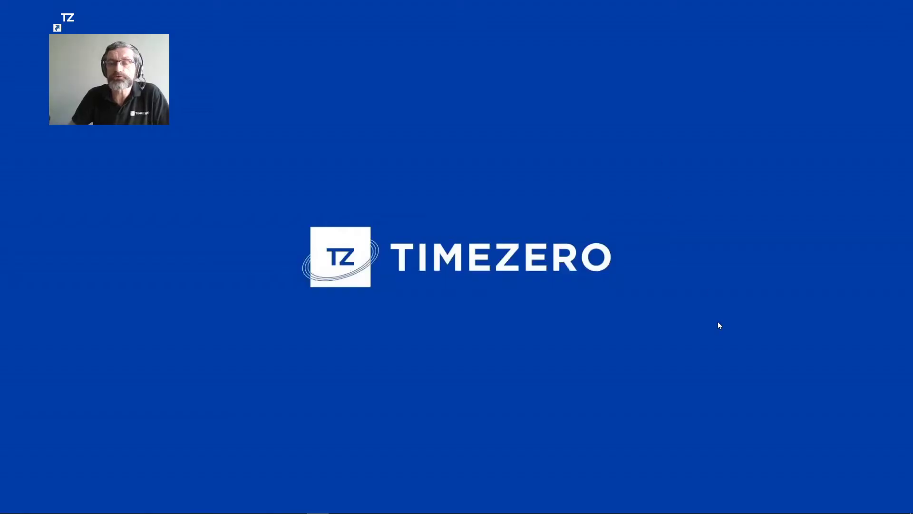
{"action": "mouse_move", "coordinate": [717, 512]}
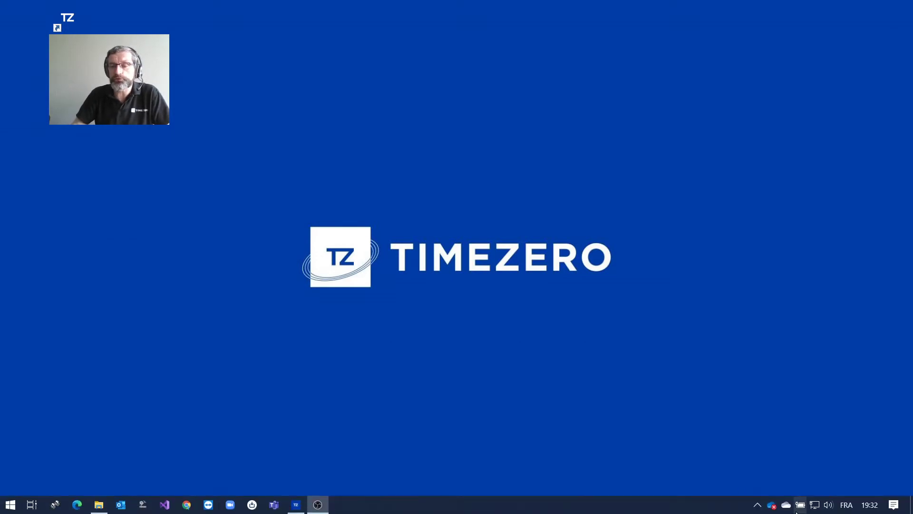
{"action": "mouse_move", "coordinate": [816, 507]}
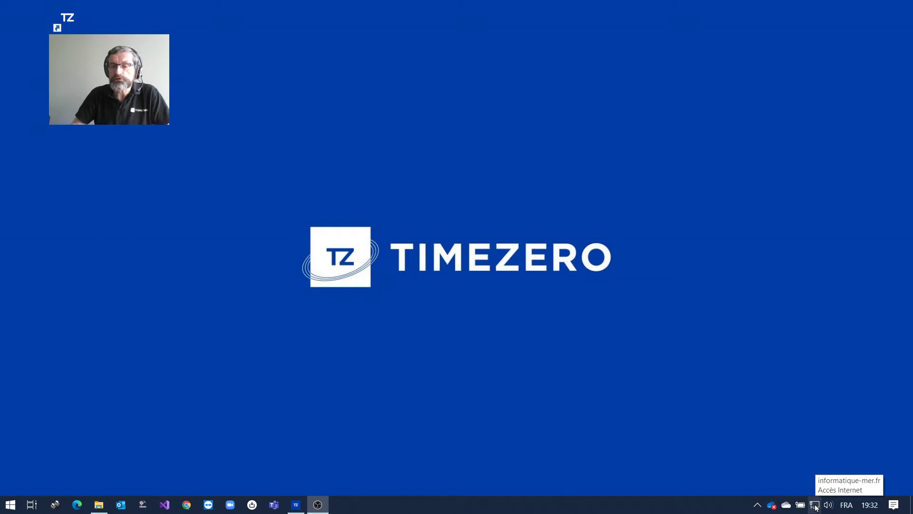
{"action": "left_click", "coordinate": [816, 507]}
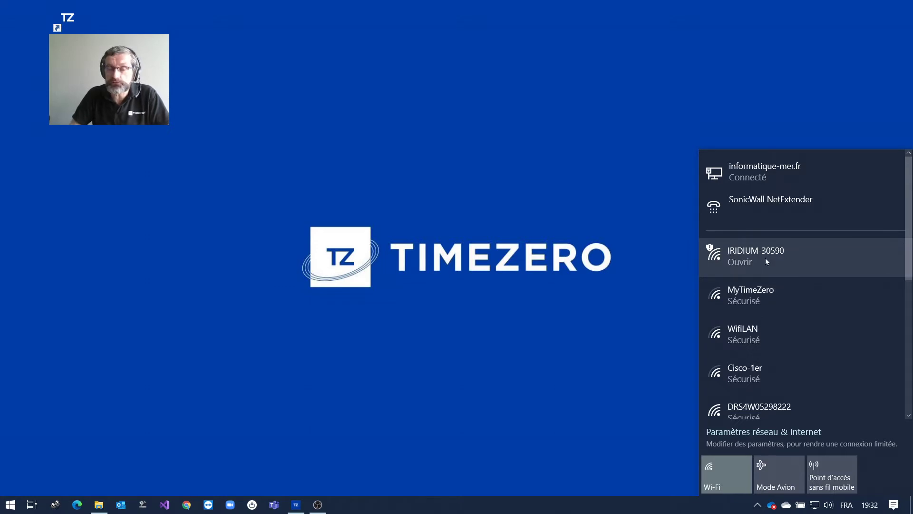
{"action": "left_click", "coordinate": [795, 264]}
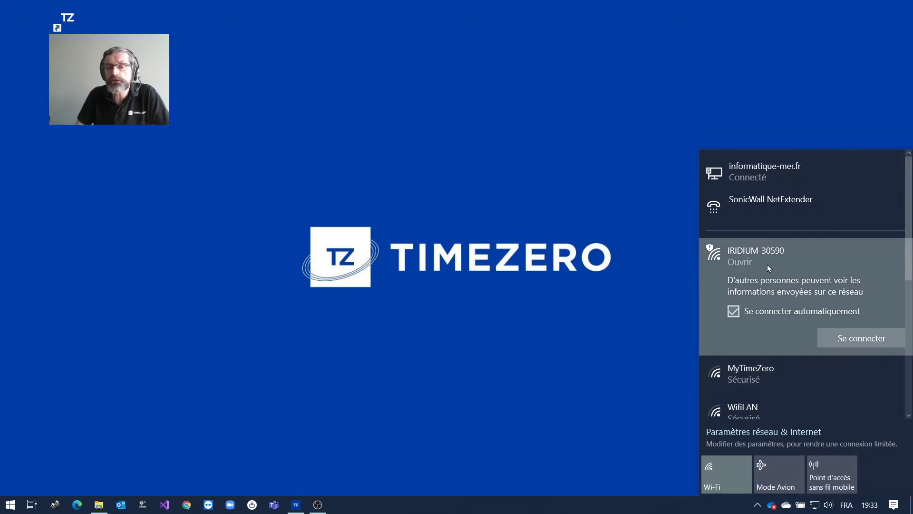
{"action": "left_click", "coordinate": [852, 342]}
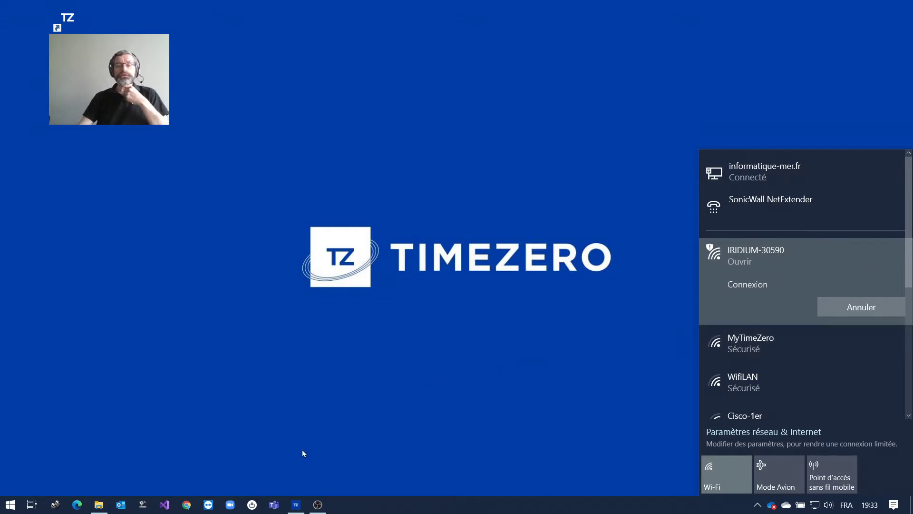
Switch back to TIMEZERO, choose Iridium GO! as the weather download method in the options, and test its connection
{"action": "left_click", "coordinate": [296, 508]}
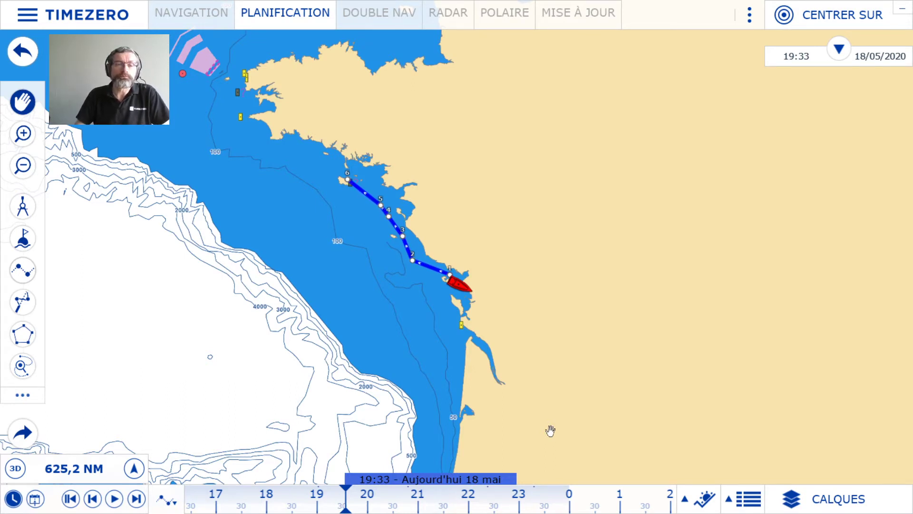
{"action": "left_click", "coordinate": [92, 18]}
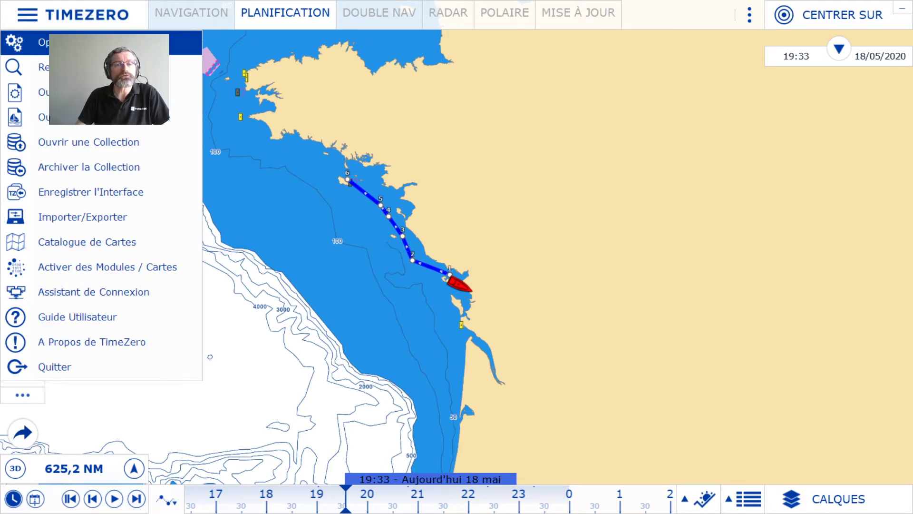
{"action": "left_click", "coordinate": [95, 43]}
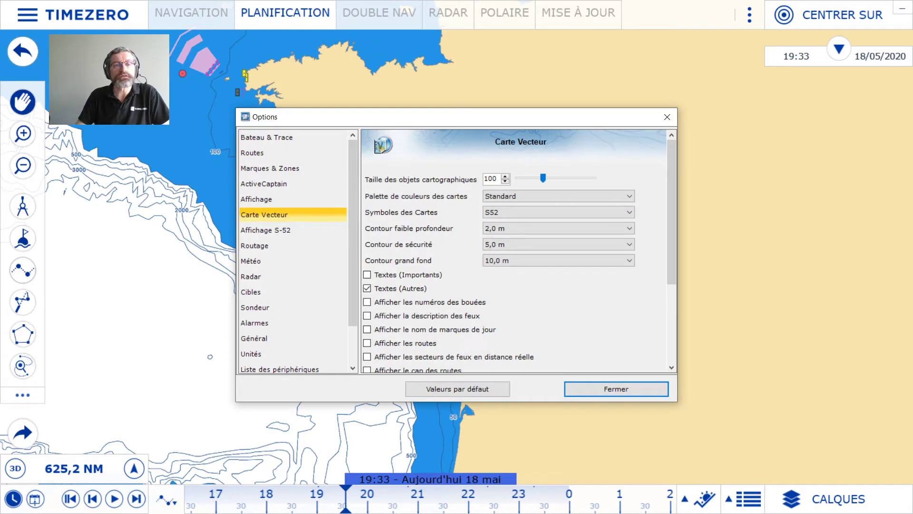
{"action": "left_click", "coordinate": [253, 264]}
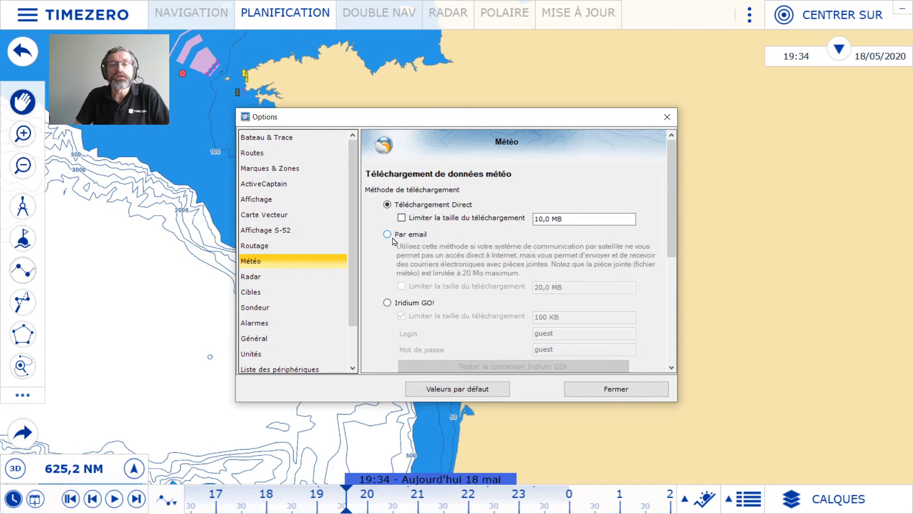
{"action": "scroll", "coordinate": [447, 278], "scroll_direction": "down", "scroll_amount": 3}
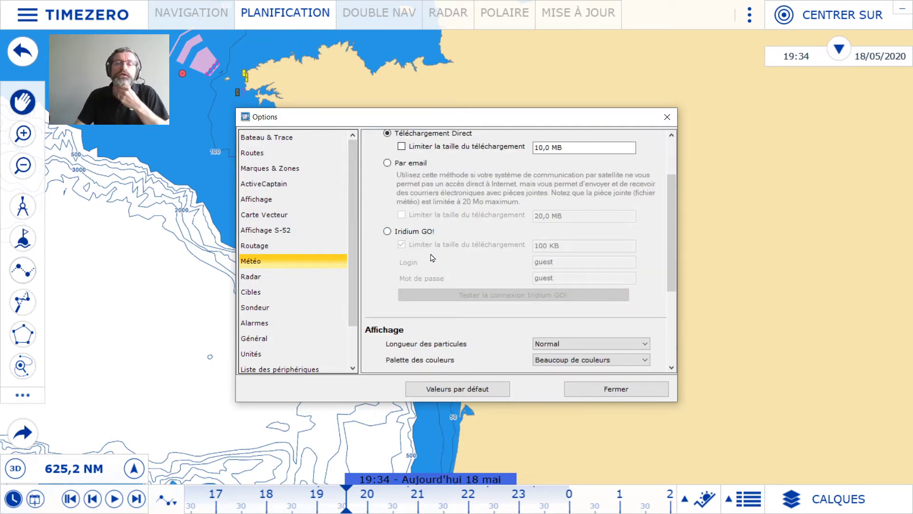
{"action": "left_click", "coordinate": [388, 231]}
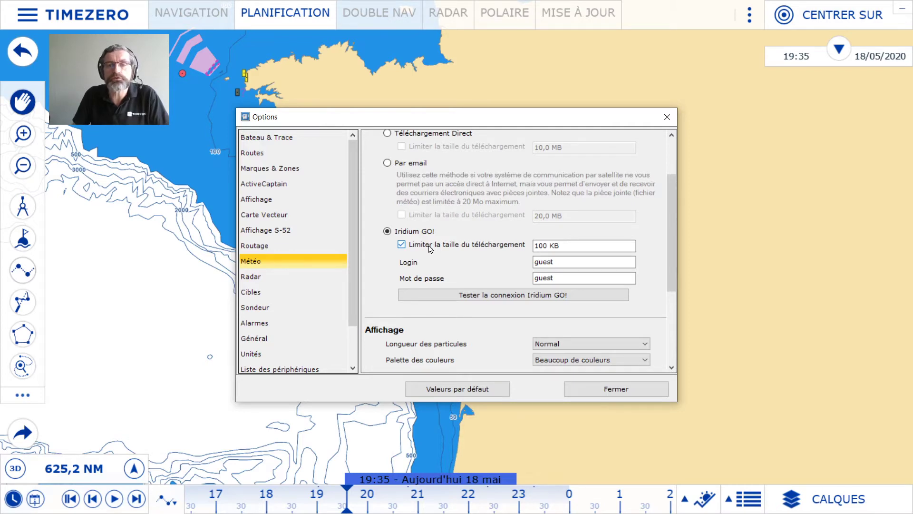
{"action": "left_click", "coordinate": [503, 300]}
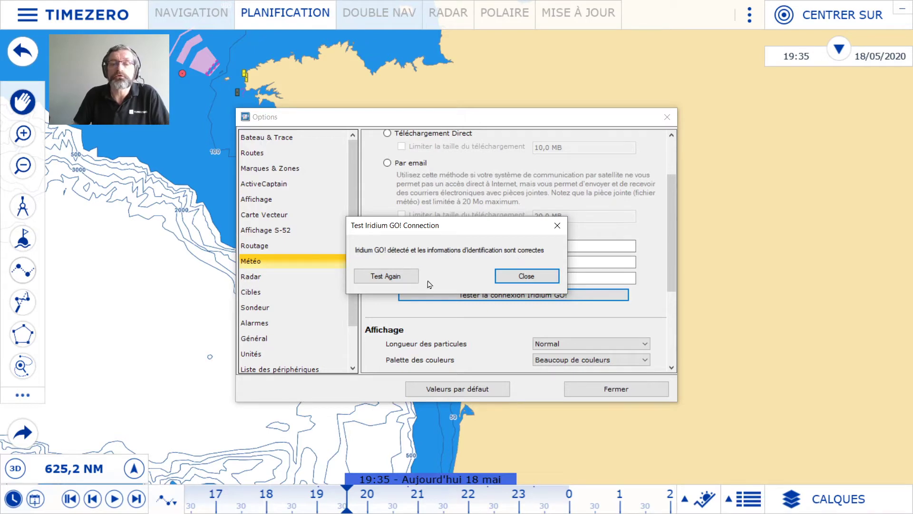
{"action": "left_click", "coordinate": [527, 280]}
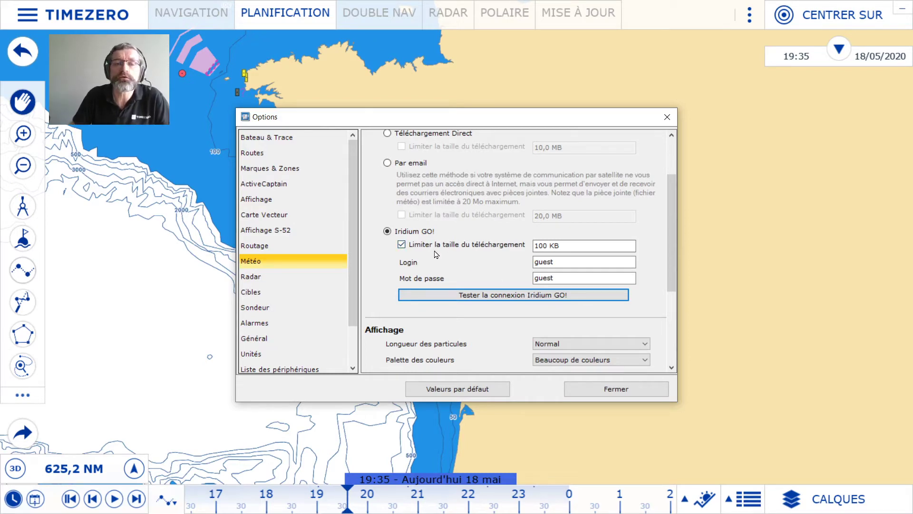
Keep the Iridium GO! download size limit enabled, set it to 50 KB, and close the options
{"action": "left_click", "coordinate": [402, 245]}
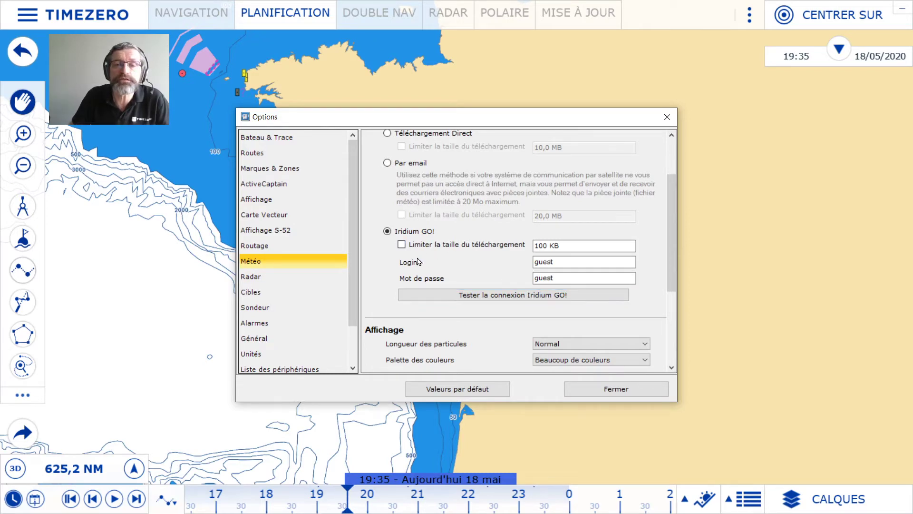
{"action": "left_click", "coordinate": [402, 245]}
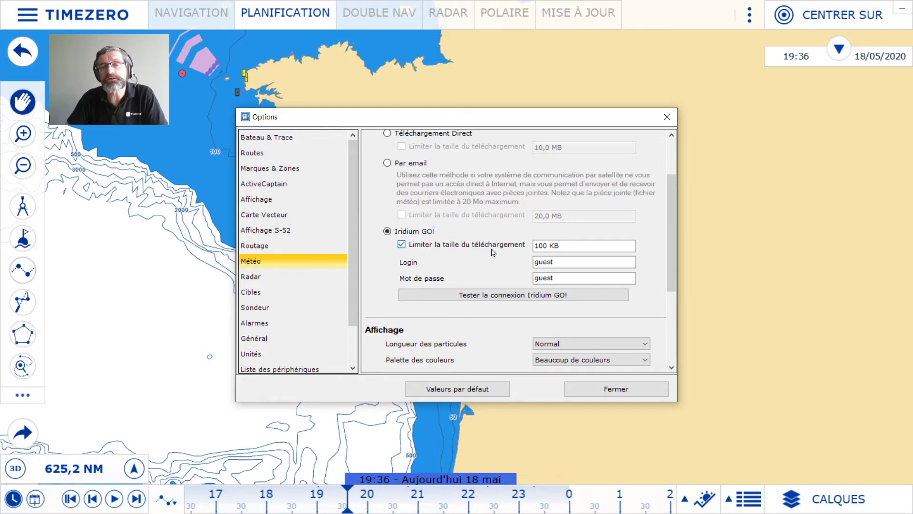
{"action": "left_click", "coordinate": [546, 243]}
{"action": "double_click", "coordinate": [546, 243]}
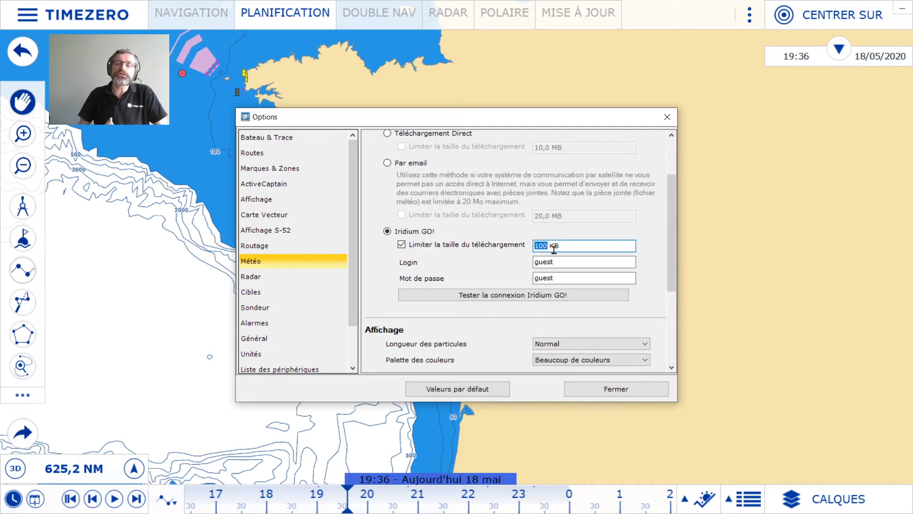
{"action": "type", "text": "50"}
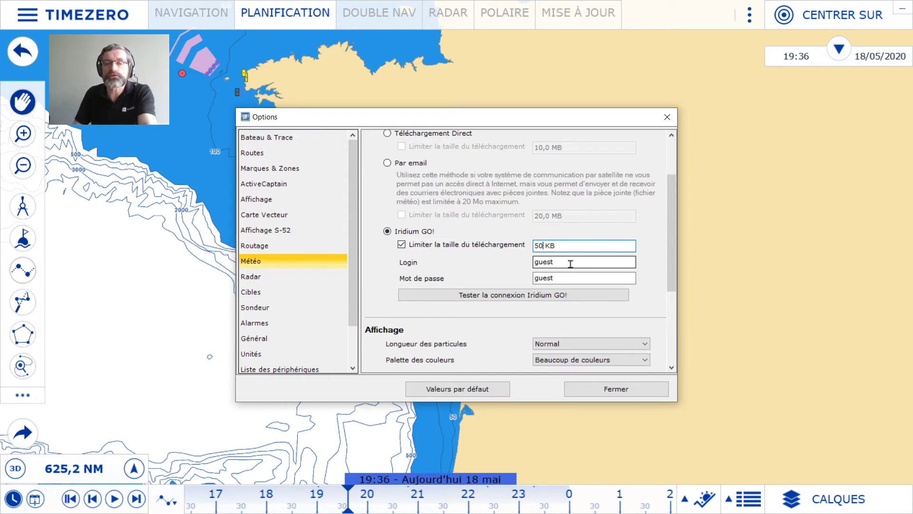
{"action": "key", "text": "Return"}
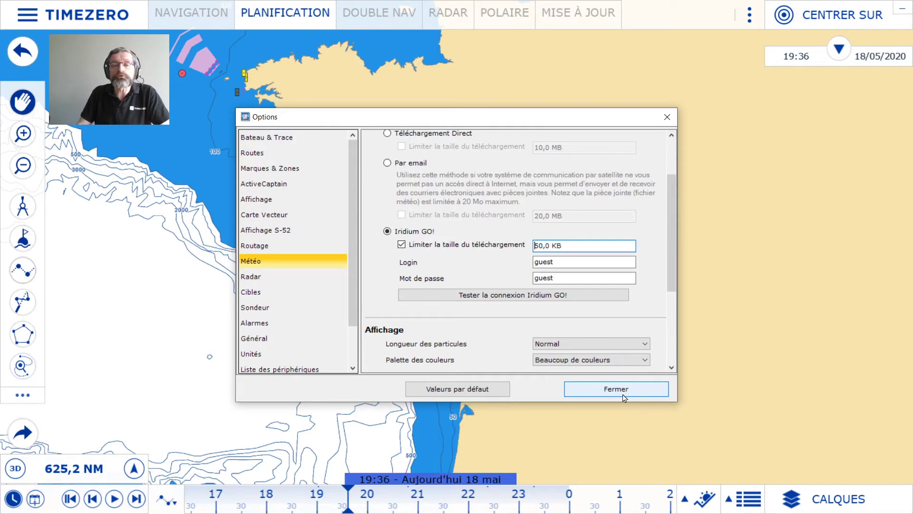
{"action": "scroll", "coordinate": [453, 227], "scroll_direction": "up", "scroll_amount": 2}
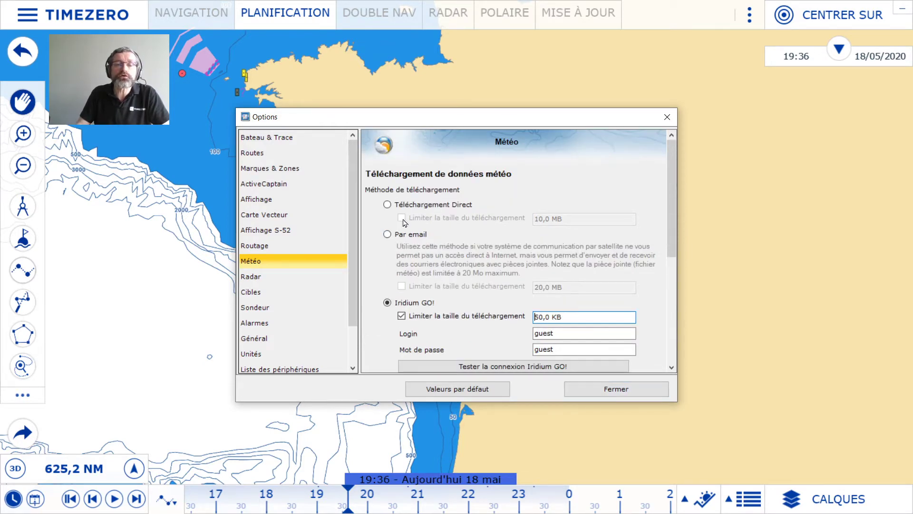
{"action": "left_click", "coordinate": [619, 391]}
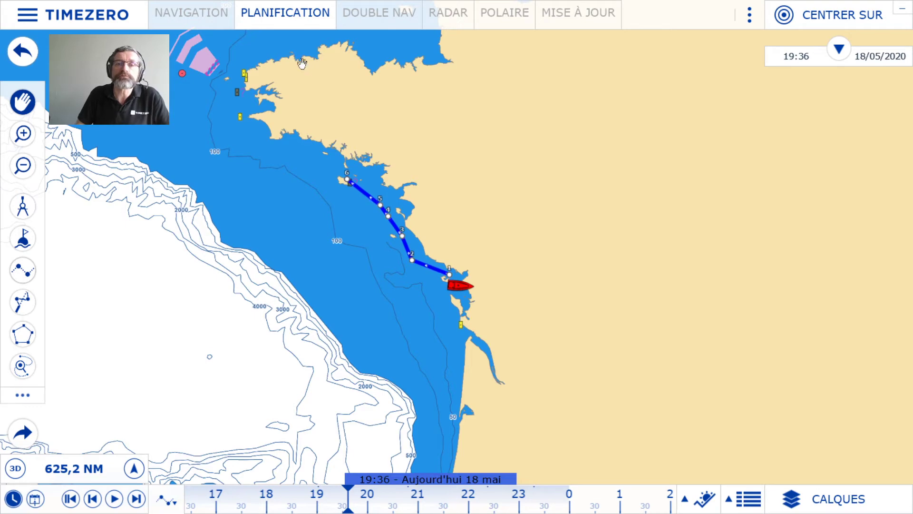
Open the weather download settings in the Mise à jour workspace and review the maximum download size option
{"action": "left_click", "coordinate": [571, 14]}
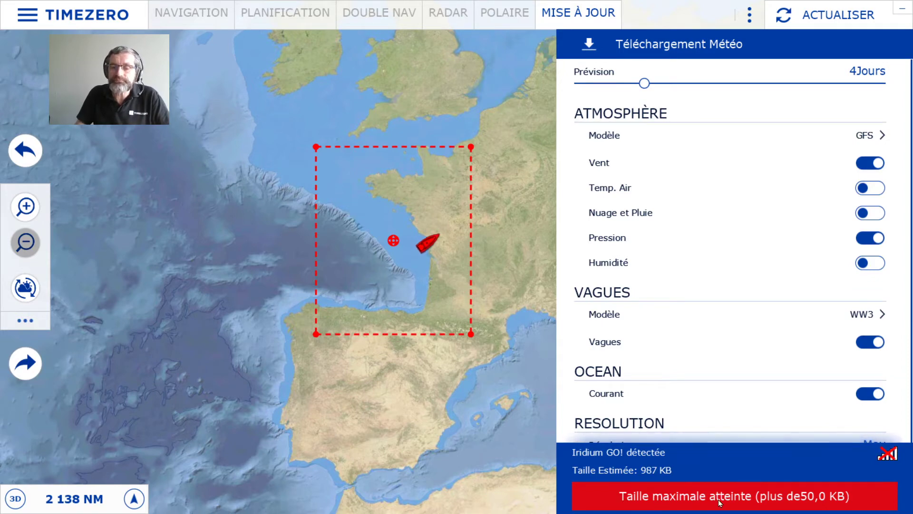
{"action": "left_click", "coordinate": [809, 499]}
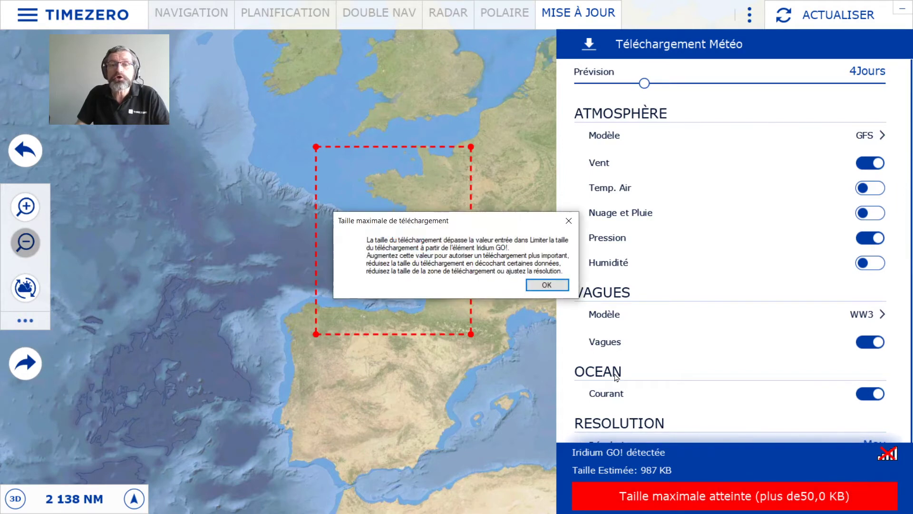
{"action": "left_click", "coordinate": [547, 285]}
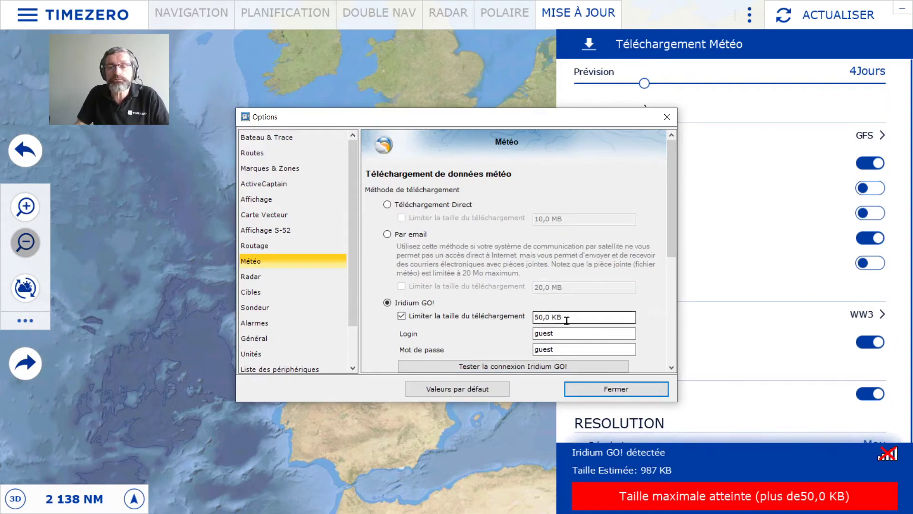
{"action": "left_click", "coordinate": [625, 393]}
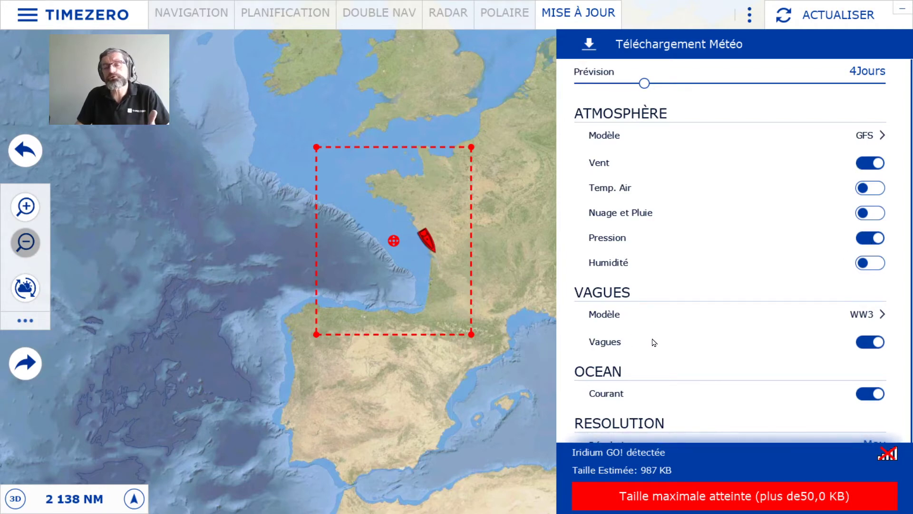
Exclude waves and ocean current from the weather download and reduce the resolution to 50km
{"action": "left_click", "coordinate": [865, 344]}
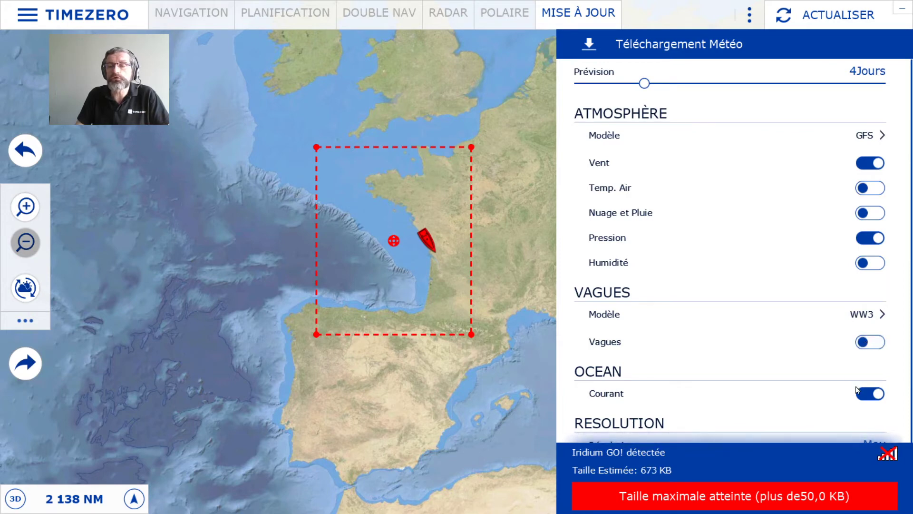
{"action": "left_click", "coordinate": [867, 395]}
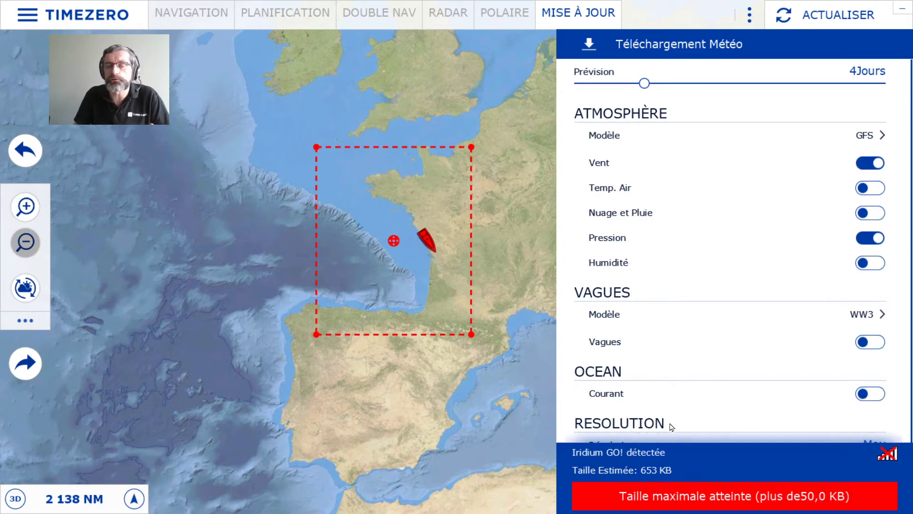
{"action": "scroll", "coordinate": [696, 317], "scroll_direction": "down", "scroll_amount": 2}
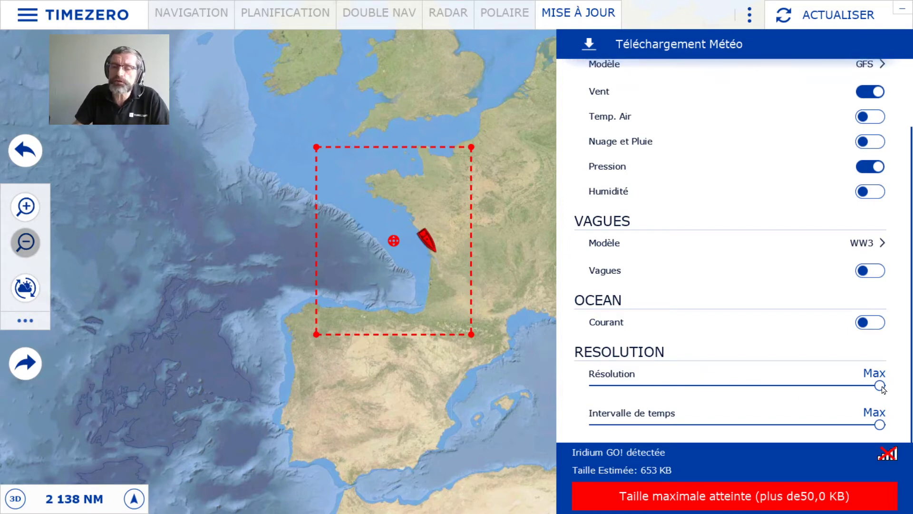
{"action": "left_click_drag", "start_coordinate": [881, 387], "coordinate": [618, 395]}
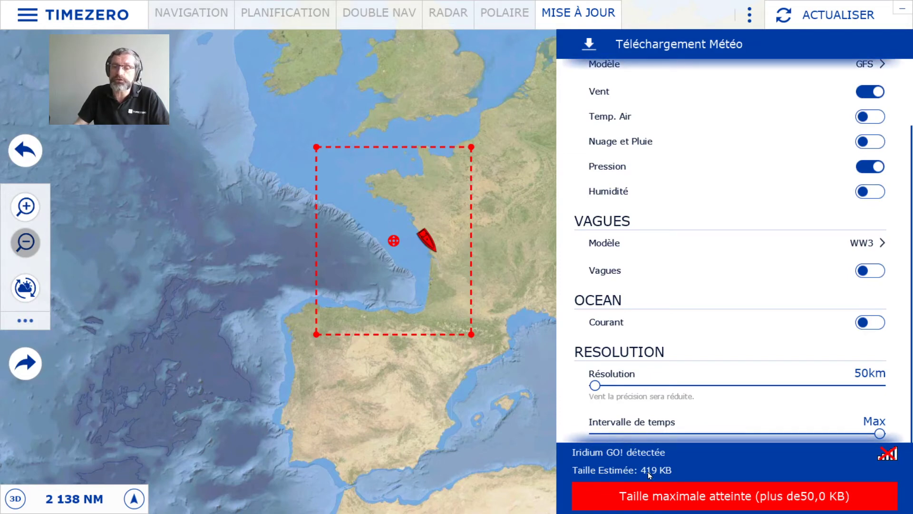
Shrink the download area slightly at its northern edge and set the forecast time interval to 12H
{"action": "scroll", "coordinate": [692, 391], "scroll_direction": "down", "scroll_amount": 1}
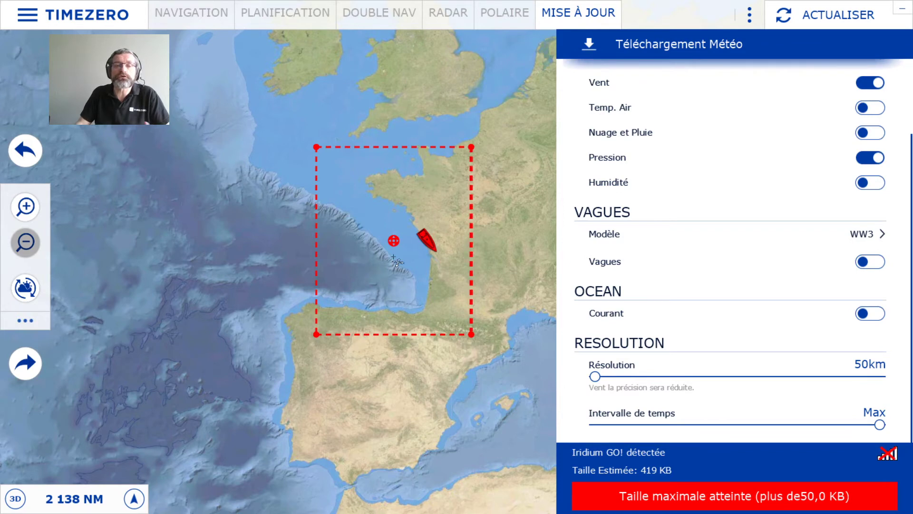
{"action": "mouse_move", "coordinate": [321, 157]}
{"action": "left_mouse_down"}
{"action": "mouse_move", "coordinate": [325, 171]}
{"action": "mouse_move", "coordinate": [321, 163]}
{"action": "left_mouse_up"}
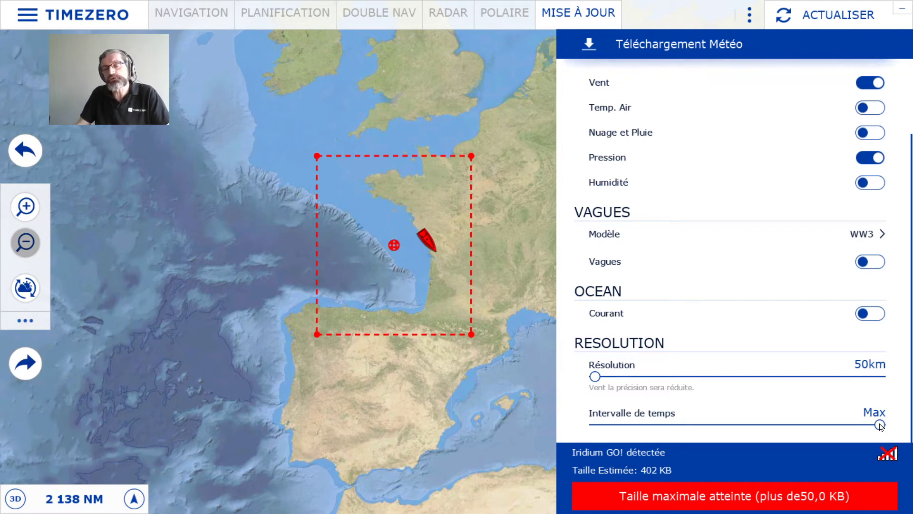
{"action": "left_click_drag", "start_coordinate": [879, 424], "coordinate": [630, 426]}
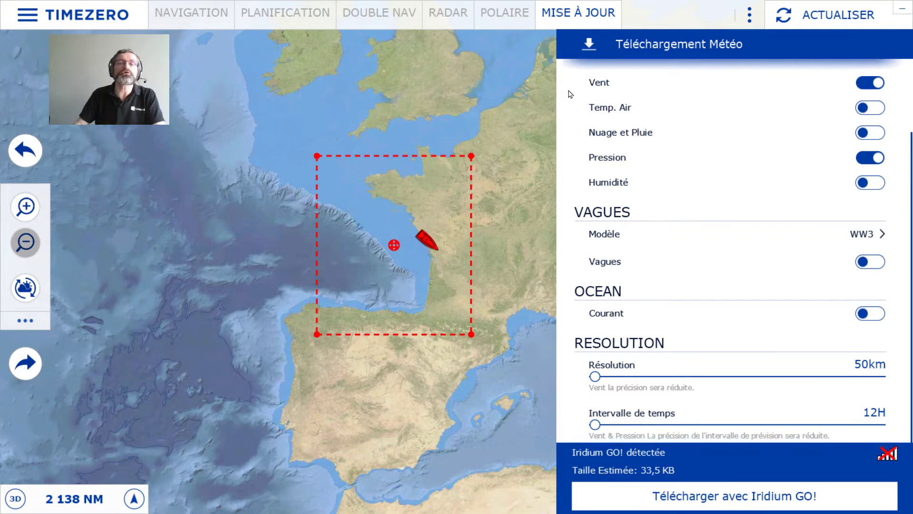
Display the weather layer on the Planification chart and inspect the wind along the coastal route and its surroundings
{"action": "left_click", "coordinate": [311, 18]}
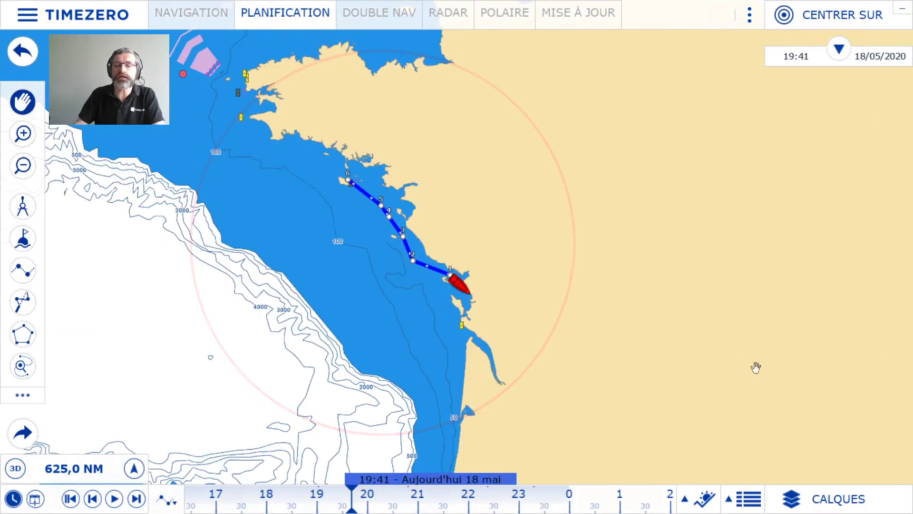
{"action": "left_click", "coordinate": [823, 507]}
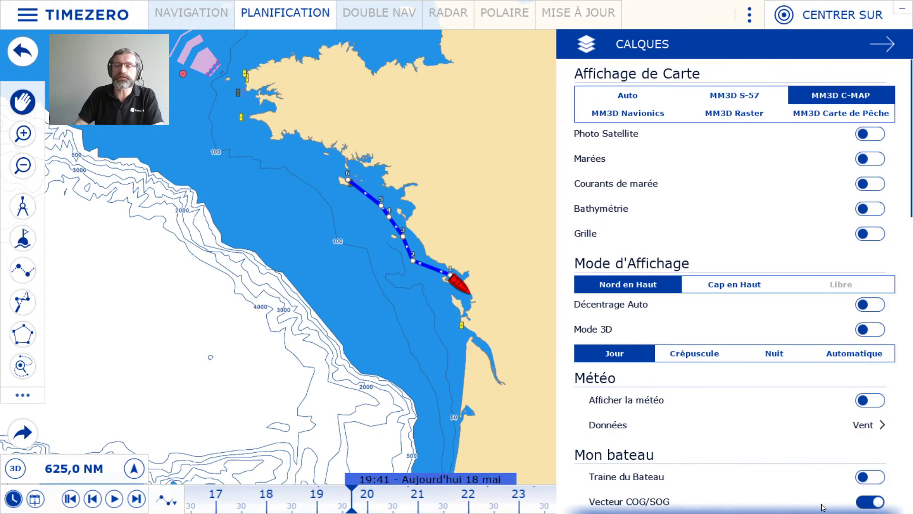
{"action": "left_click", "coordinate": [869, 400]}
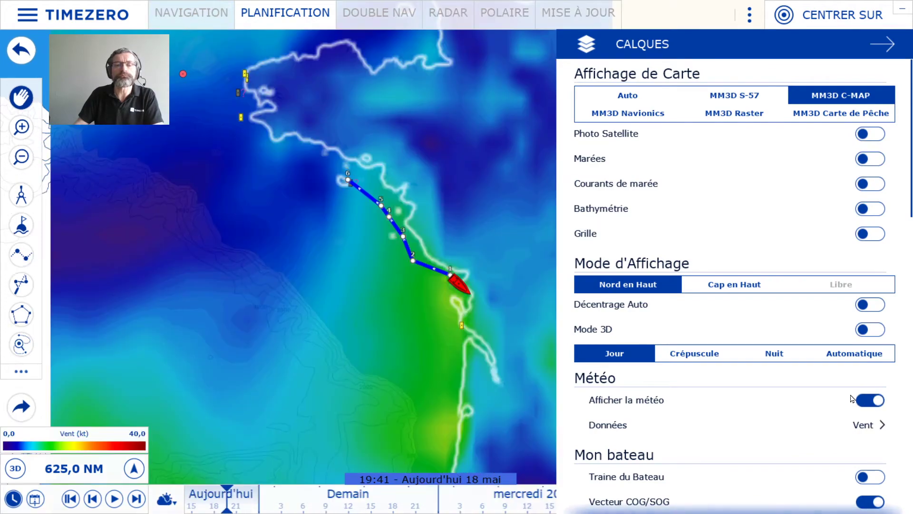
{"action": "scroll", "coordinate": [352, 264], "scroll_direction": "down", "scroll_amount": 3}
{"action": "scroll", "coordinate": [351, 265], "scroll_direction": "down", "scroll_amount": 2}
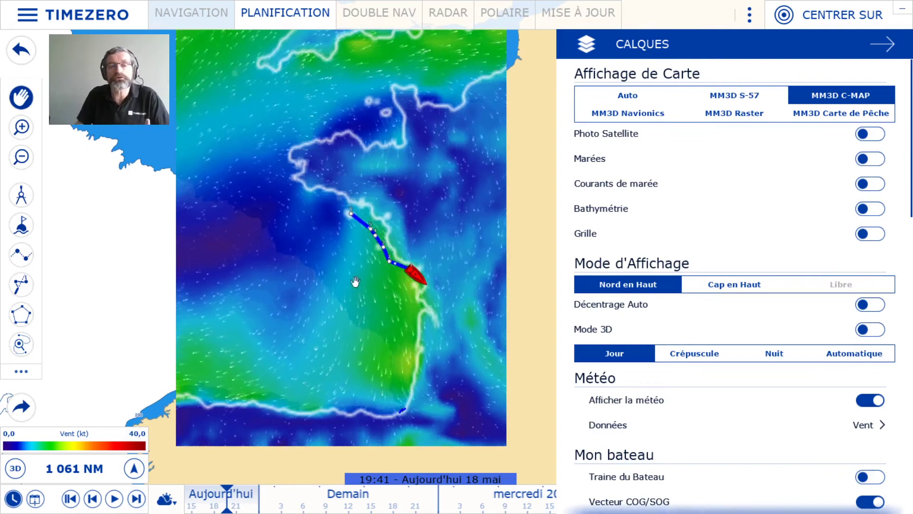
{"action": "scroll", "coordinate": [399, 253], "scroll_direction": "up", "scroll_amount": 4}
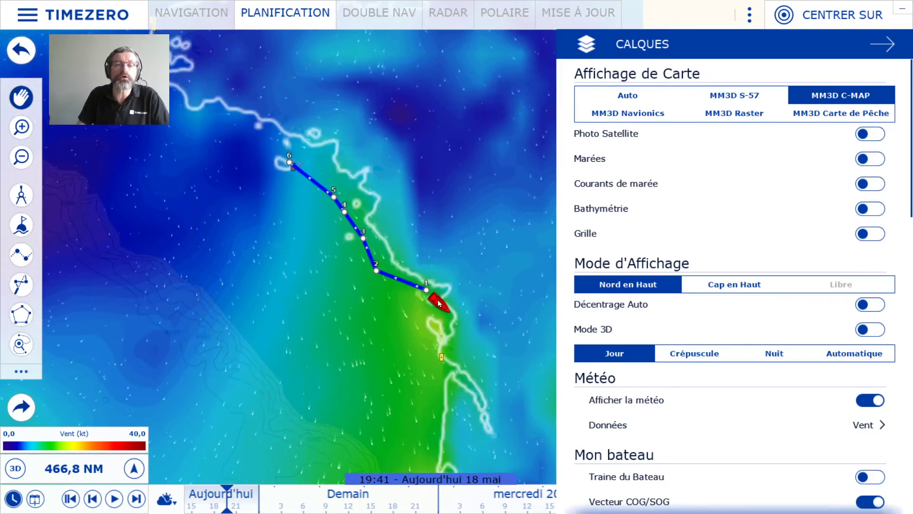
{"action": "scroll", "coordinate": [288, 170], "scroll_direction": "up", "scroll_amount": 2}
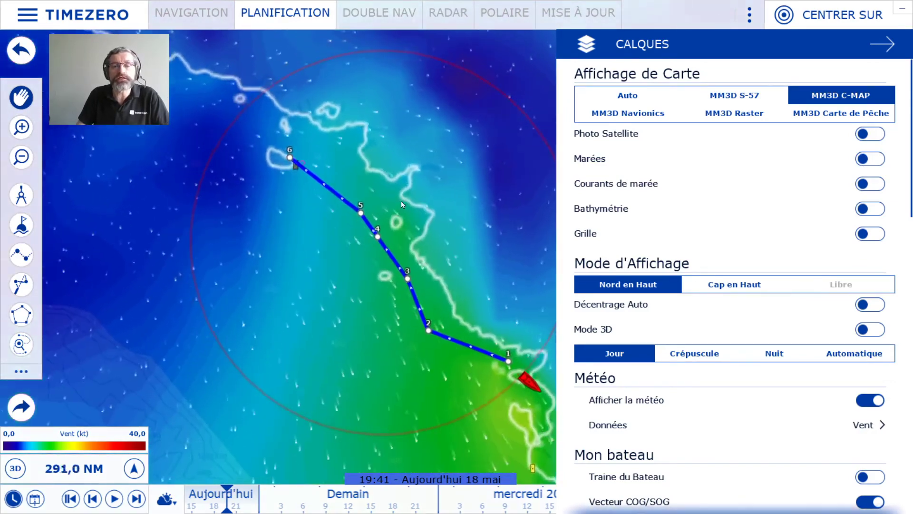
{"action": "left_click_drag", "start_coordinate": [401, 201], "coordinate": [340, 206]}
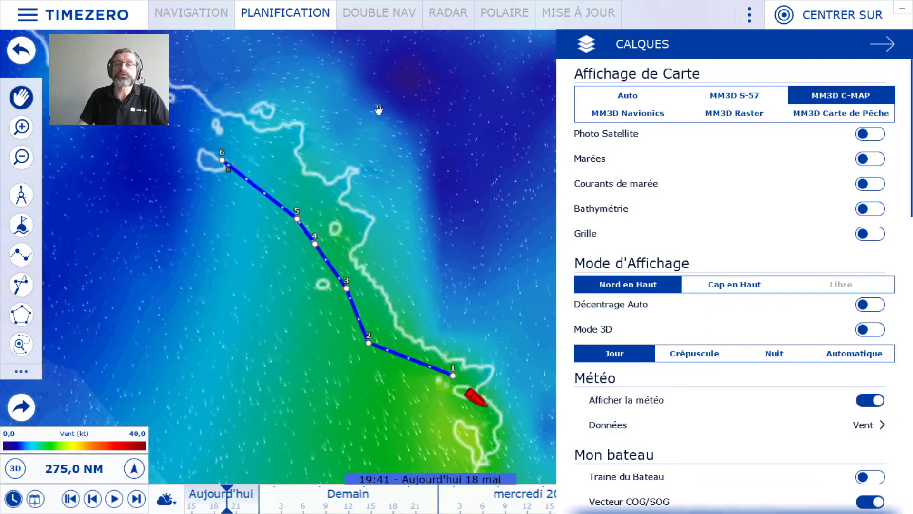
Shrink the weather download area in the Mise à jour workspace to a small rectangle around the coastal waters of the planned route
{"action": "left_click", "coordinate": [562, 17]}
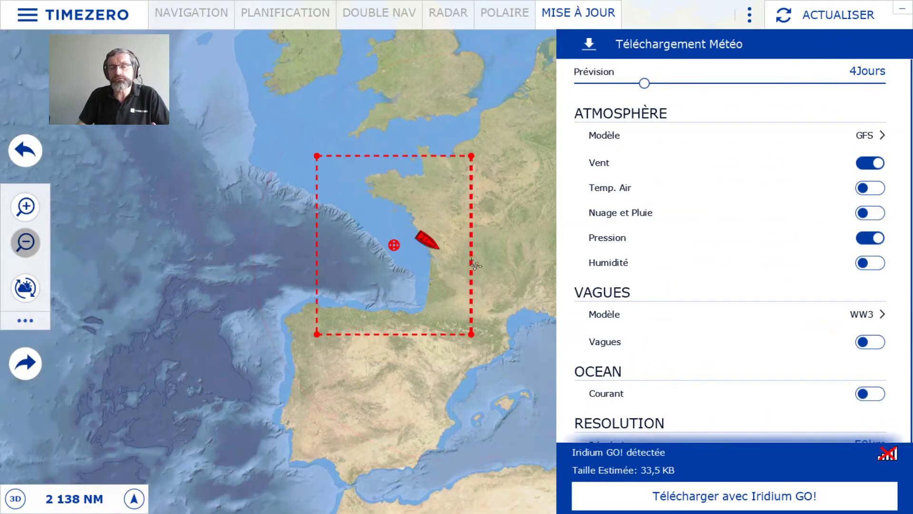
{"action": "scroll", "coordinate": [440, 244], "scroll_direction": "up", "scroll_amount": 3}
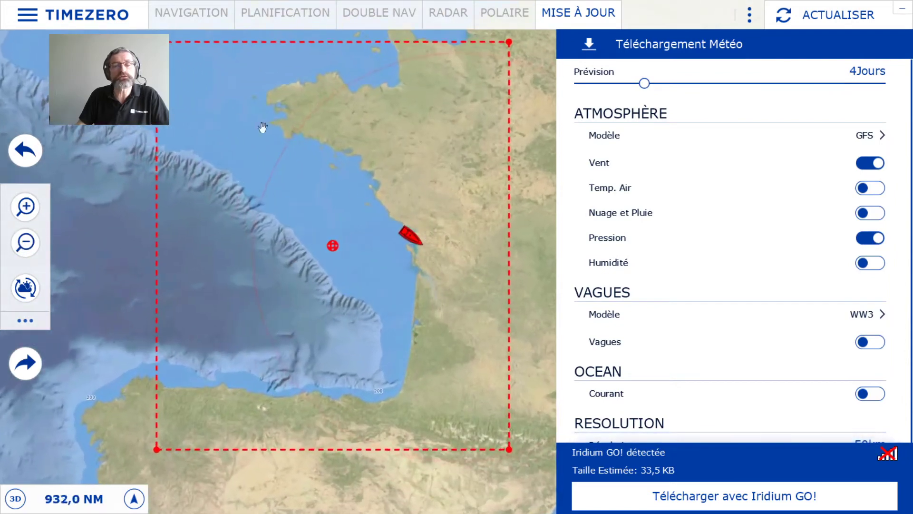
{"action": "left_click_drag", "start_coordinate": [156, 42], "coordinate": [320, 152]}
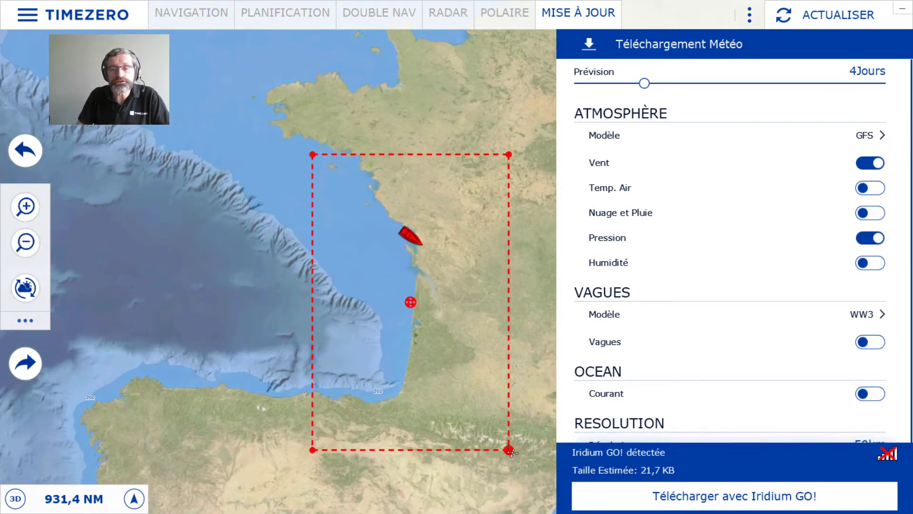
{"action": "left_click_drag", "start_coordinate": [509, 450], "coordinate": [435, 260]}
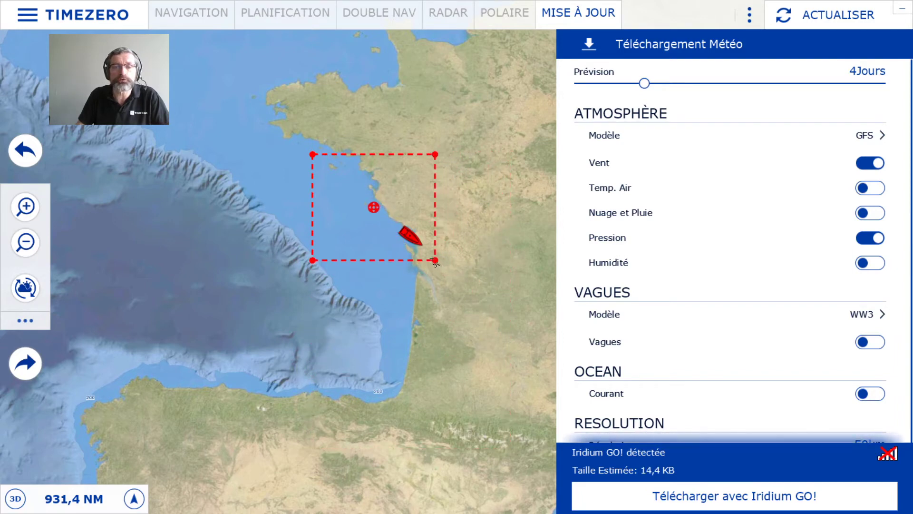
{"action": "left_click_drag", "start_coordinate": [366, 312], "coordinate": [320, 418]}
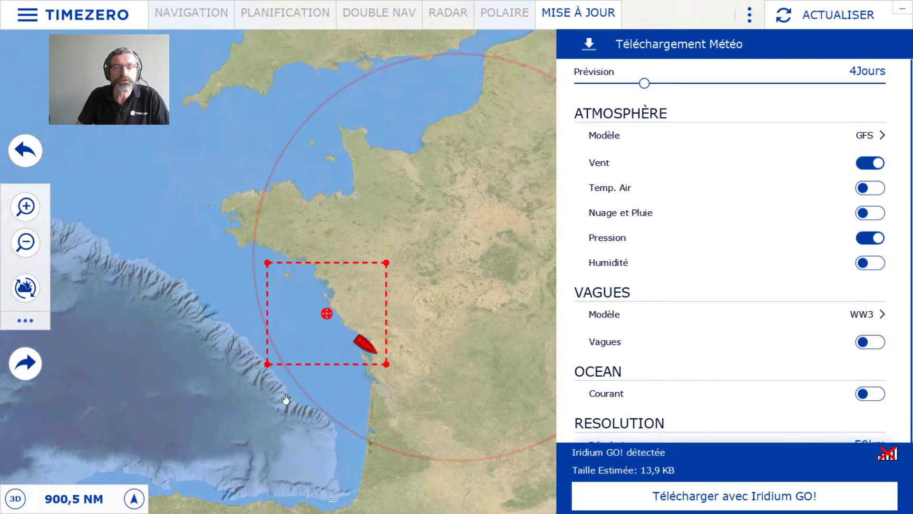
{"action": "left_click_drag", "start_coordinate": [268, 365], "coordinate": [278, 357]}
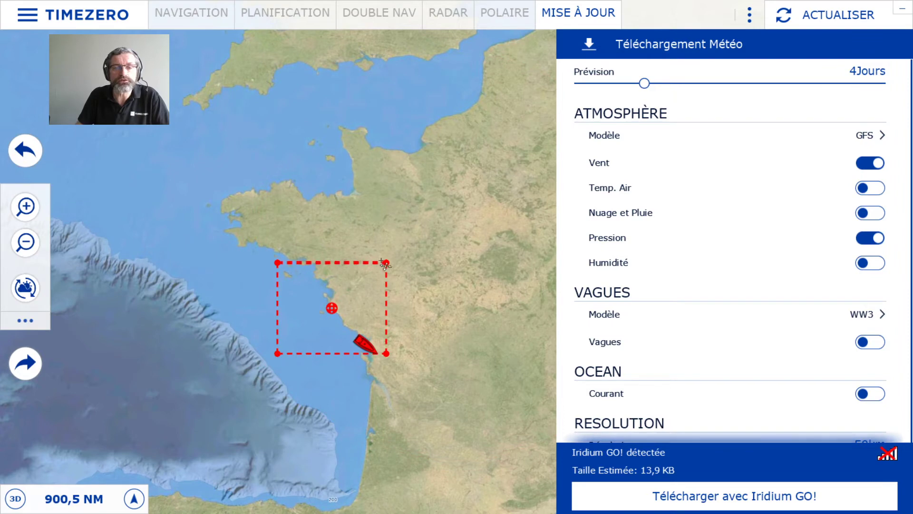
{"action": "left_click_drag", "start_coordinate": [388, 263], "coordinate": [365, 269]}
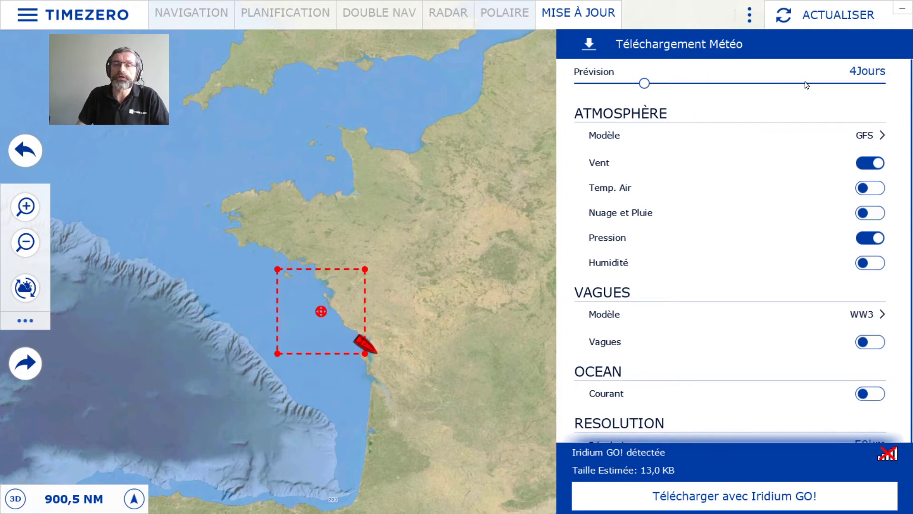
Choose Arpege as the atmospheric forecast model for the weather download
{"action": "left_click", "coordinate": [777, 129]}
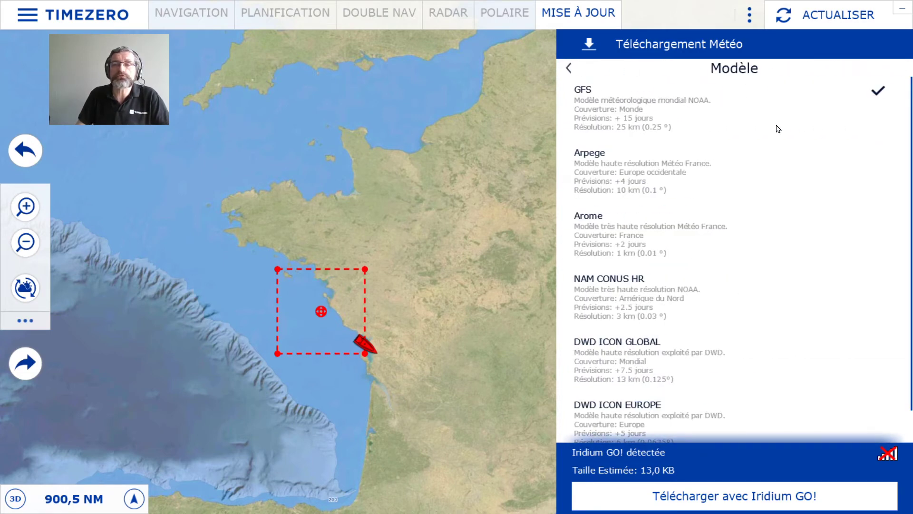
{"action": "left_click", "coordinate": [616, 175]}
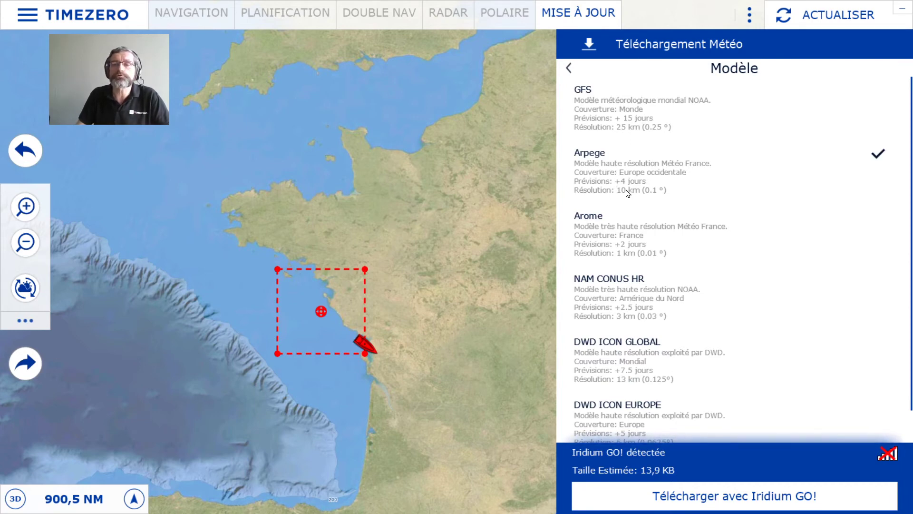
{"action": "left_click", "coordinate": [571, 73]}
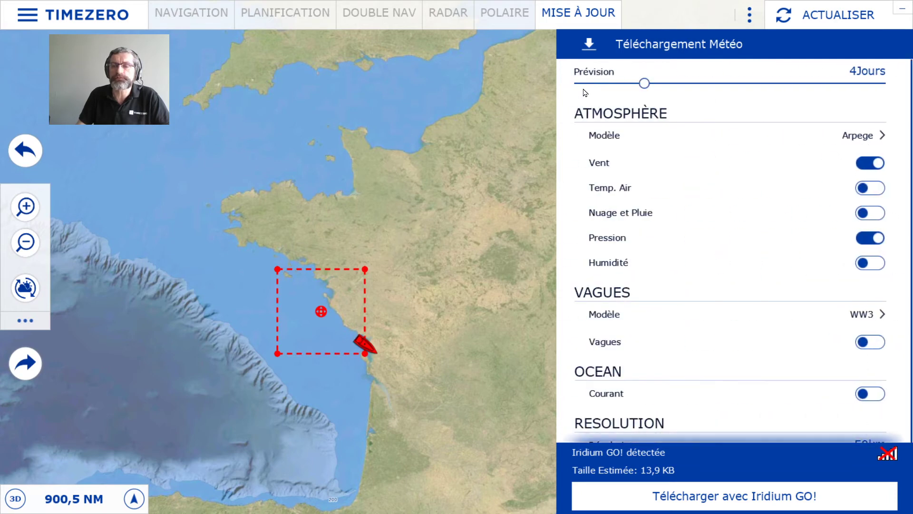
Refine the weather download to a 10km resolution and a 6H forecast time interval
{"action": "scroll", "coordinate": [685, 228], "scroll_direction": "down", "scroll_amount": 3}
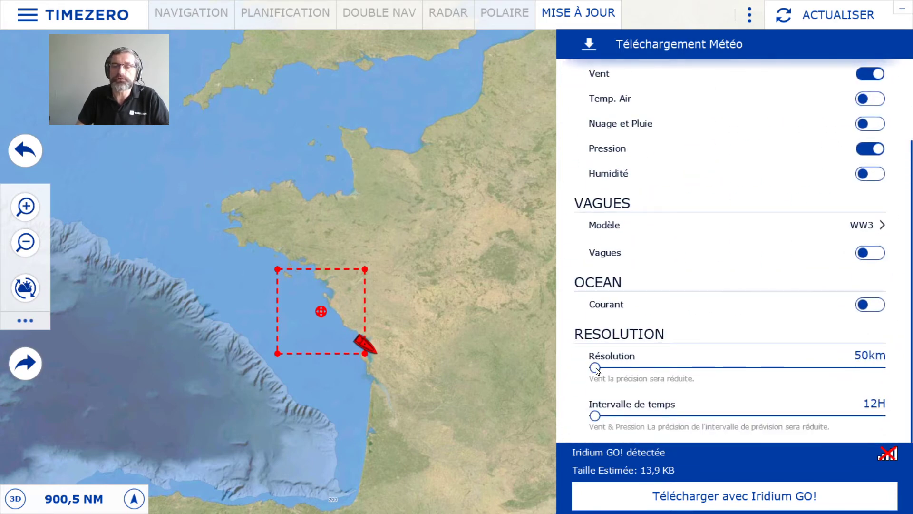
{"action": "left_click_drag", "start_coordinate": [618, 371], "coordinate": [694, 377]}
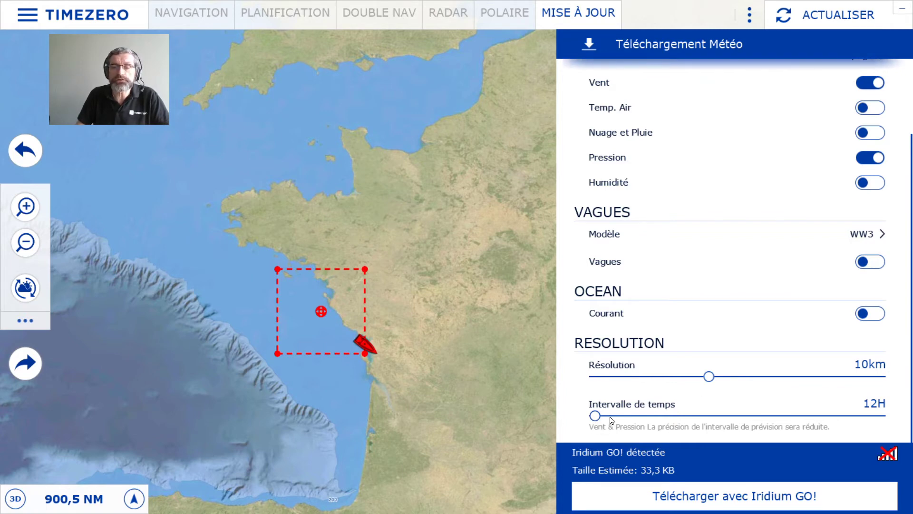
{"action": "left_click", "coordinate": [642, 418]}
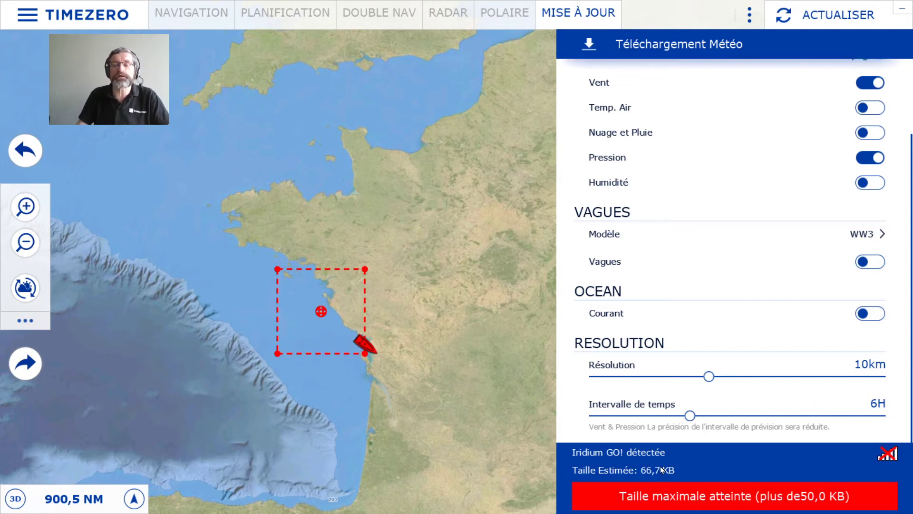
Shorten the forecast to 2 days and include waves and ocean current in the download
{"action": "scroll", "coordinate": [690, 395], "scroll_direction": "up", "scroll_amount": 2}
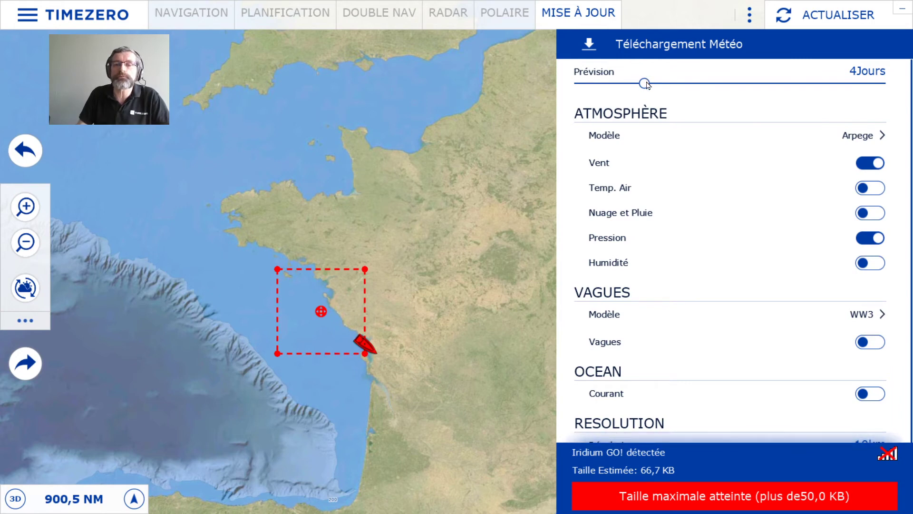
{"action": "left_click_drag", "start_coordinate": [647, 85], "coordinate": [605, 85]}
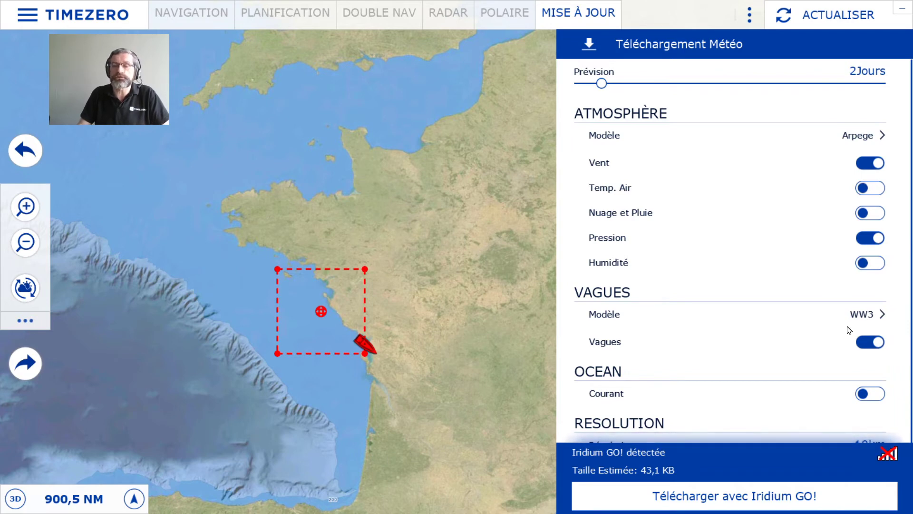
{"action": "scroll", "coordinate": [849, 329], "scroll_direction": "down", "scroll_amount": 2}
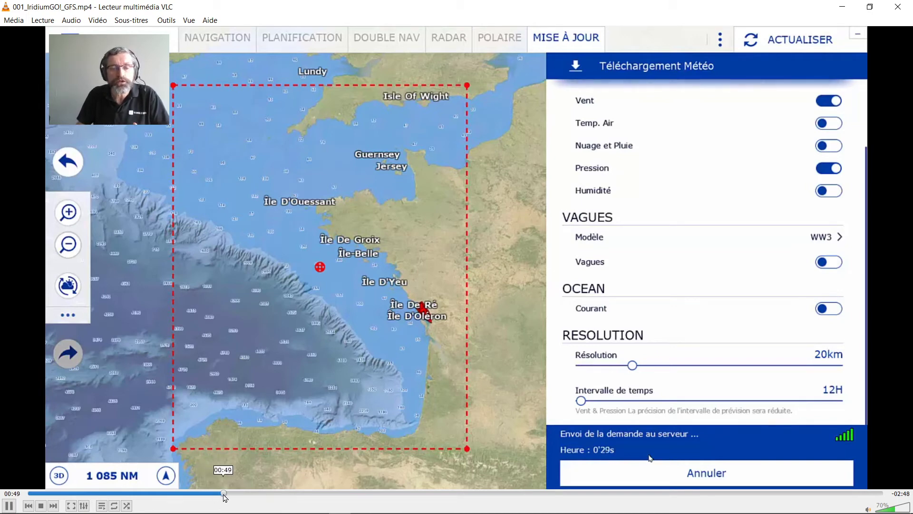
Skim through the recorded GFS and ARPEGE Iridium GO! downloads in VLC to review how each one proceeds
{"action": "left_click_drag", "start_coordinate": [225, 497], "coordinate": [777, 498]}
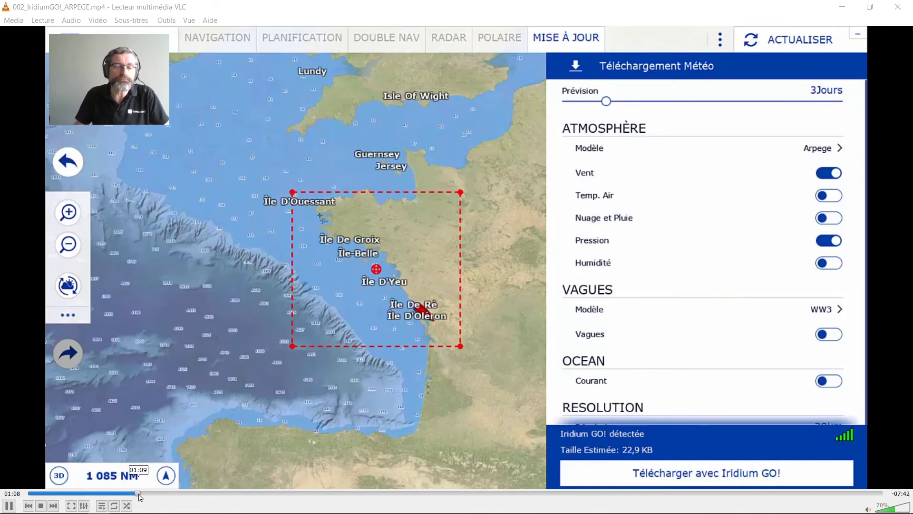
{"action": "left_click", "coordinate": [194, 494]}
{"action": "left_click_drag", "start_coordinate": [194, 498], "coordinate": [851, 509]}
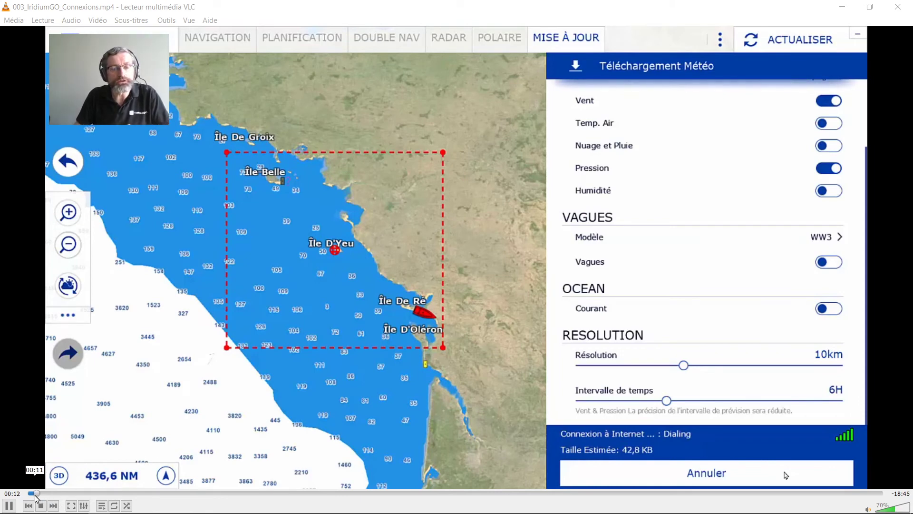
Skim through the recording 003_IridiumGO_Connexions.mp4 to review how the download handles lost connections, close VLC and return to TIMEZERO
{"action": "left_click_drag", "start_coordinate": [40, 497], "coordinate": [113, 500]}
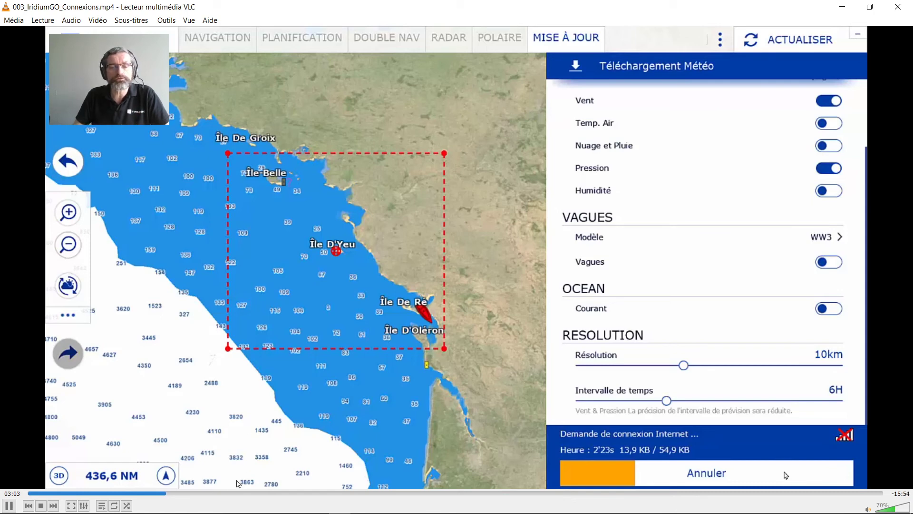
{"action": "left_click_drag", "start_coordinate": [166, 496], "coordinate": [442, 510]}
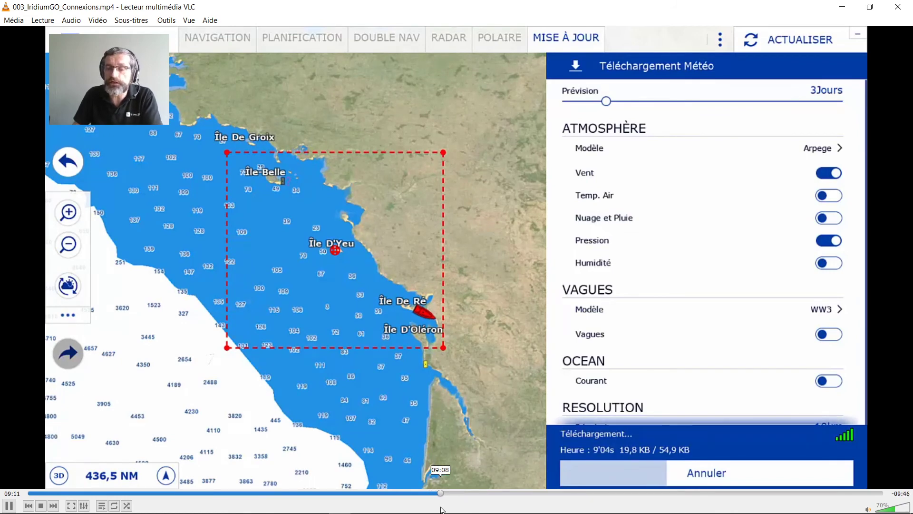
{"action": "left_click_drag", "start_coordinate": [442, 510], "coordinate": [484, 510]}
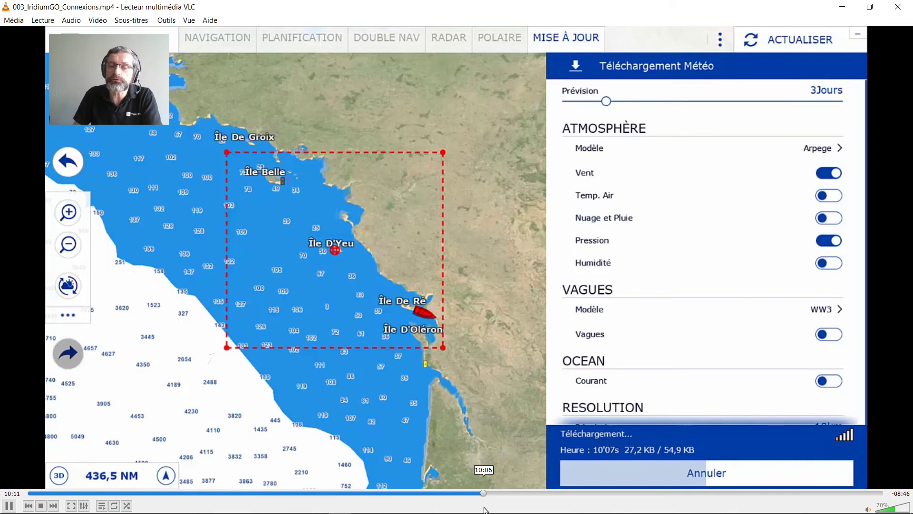
{"action": "left_click_drag", "start_coordinate": [485, 509], "coordinate": [827, 498]}
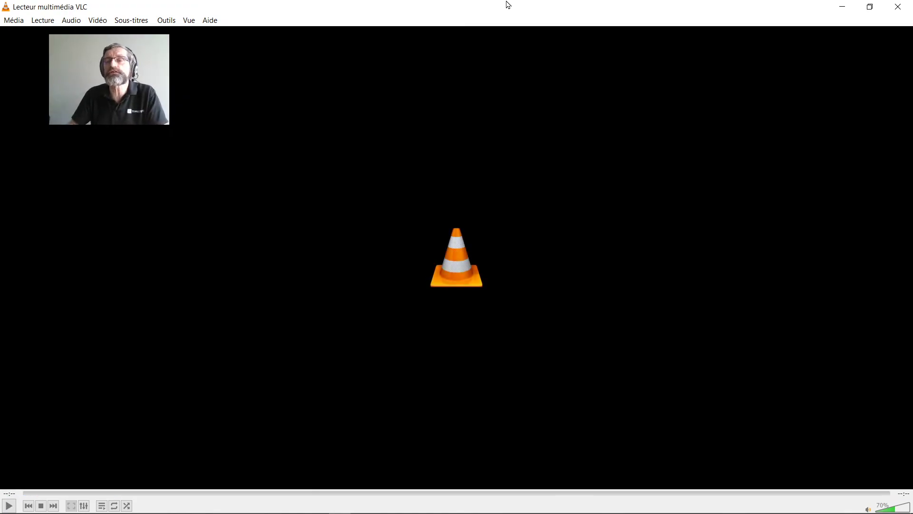
{"action": "left_click", "coordinate": [898, 7]}
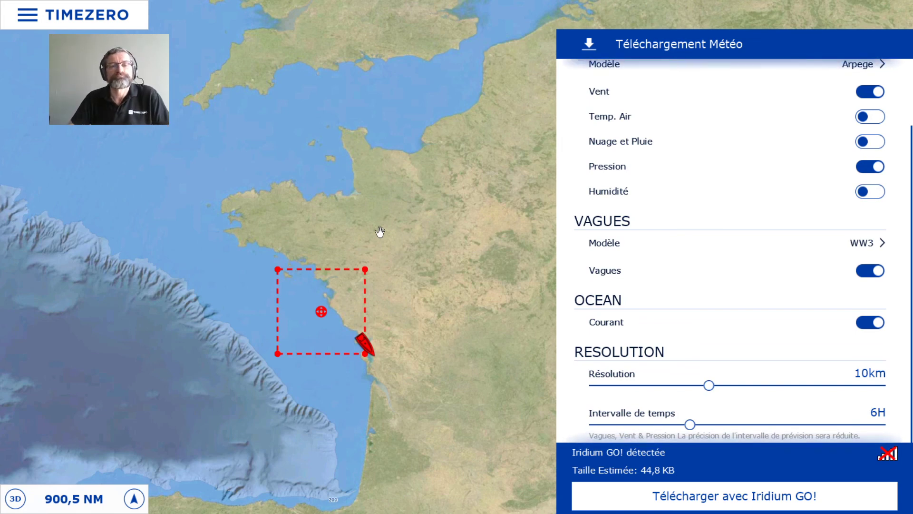
{"action": "left_click", "coordinate": [352, 222]}
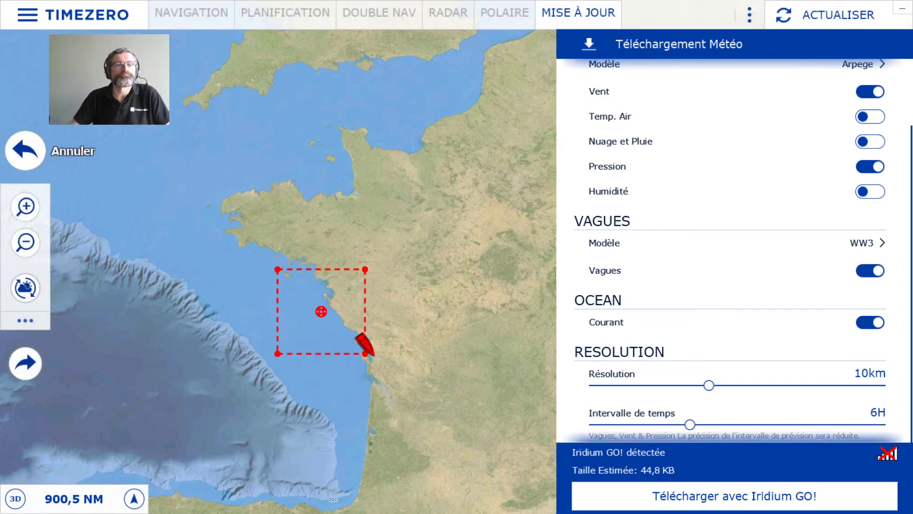